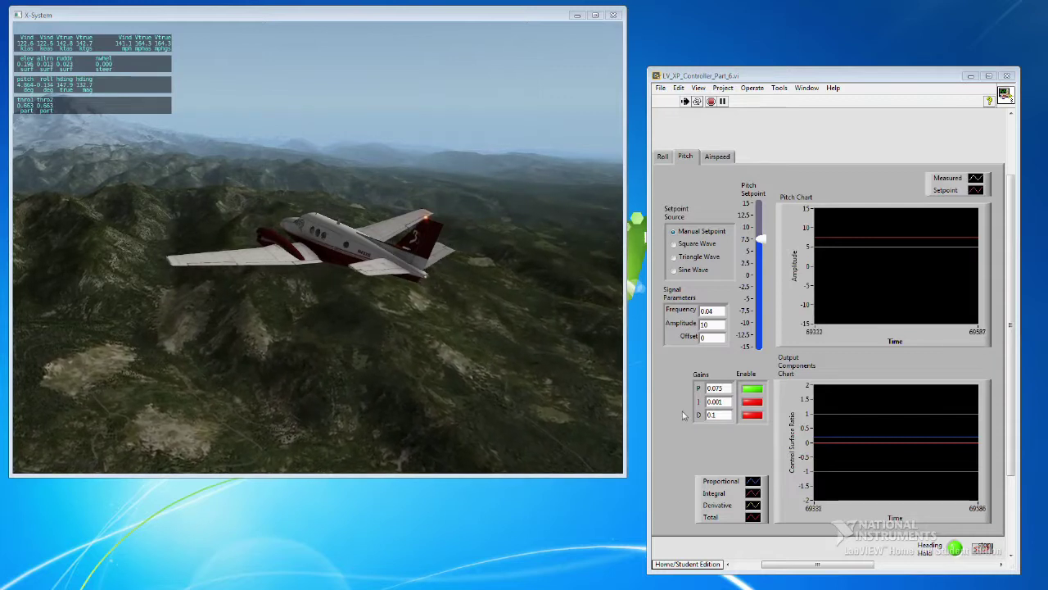
Set the pitch setpoint source to Square Wave and enable the integral gain of the pitch controller.
{"action": "left_click", "coordinate": [724, 388]}
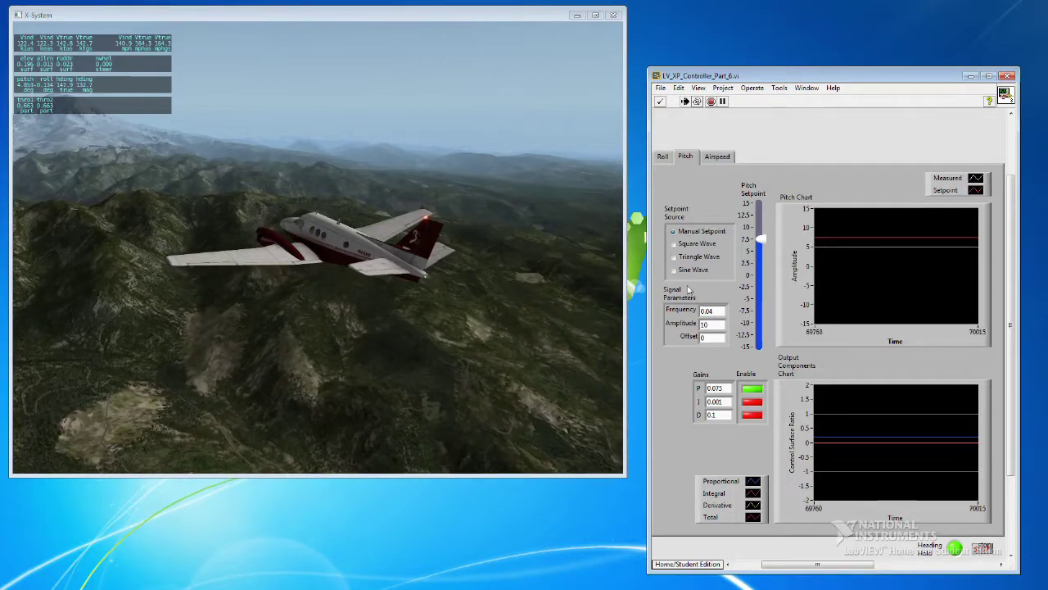
{"action": "left_click", "coordinate": [674, 244]}
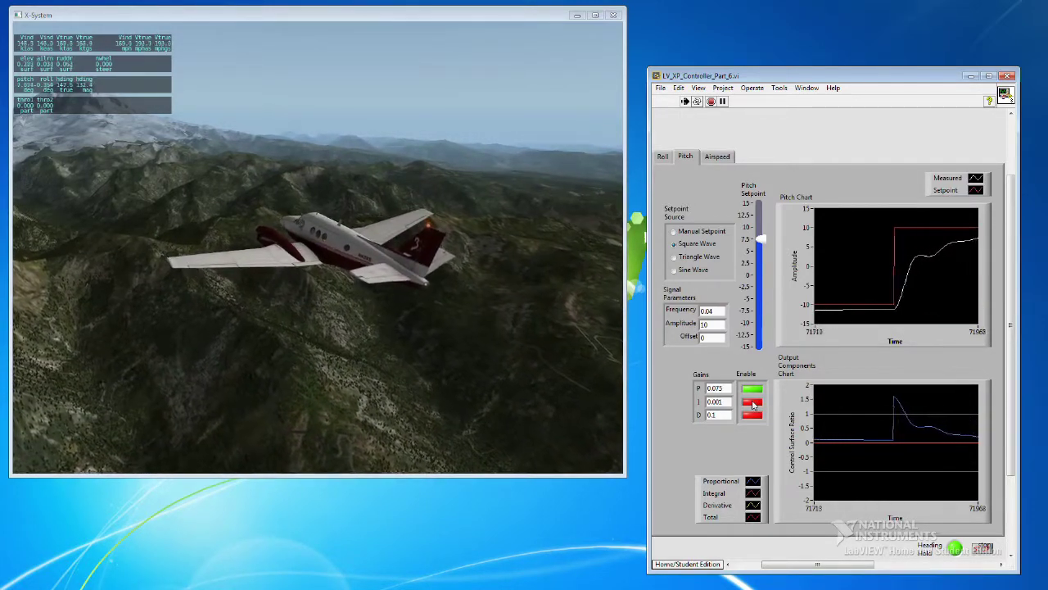
{"action": "left_click", "coordinate": [753, 404]}
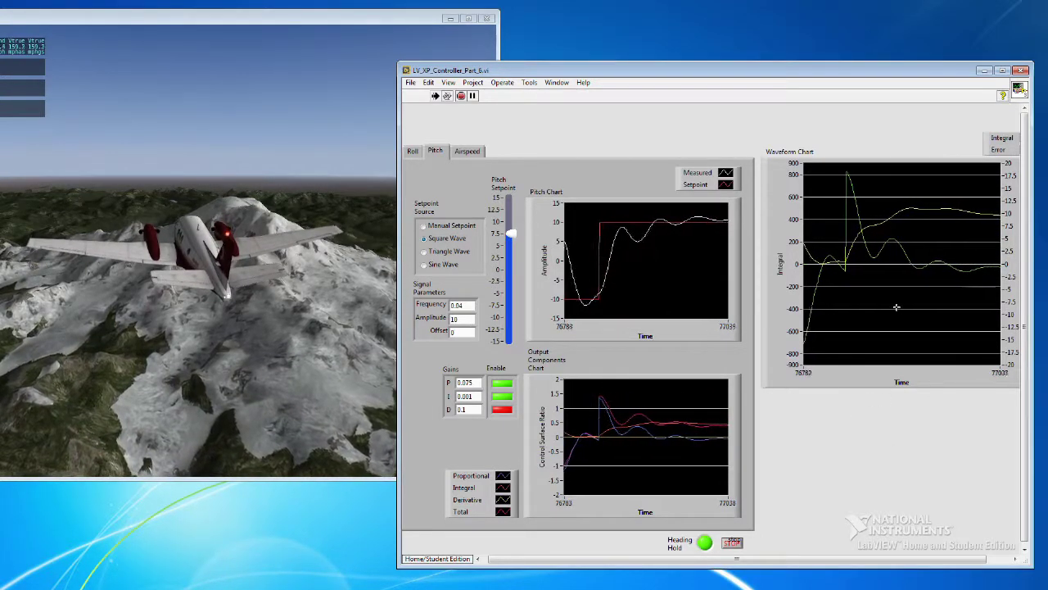
Abort the running controller VI, pause the flight in the X-Plane simulator window and return to LabVIEW.
{"action": "left_click_drag", "start_coordinate": [1031, 207], "coordinate": [1047, 206]}
{"action": "left_click_drag", "start_coordinate": [932, 70], "coordinate": [909, 68]}
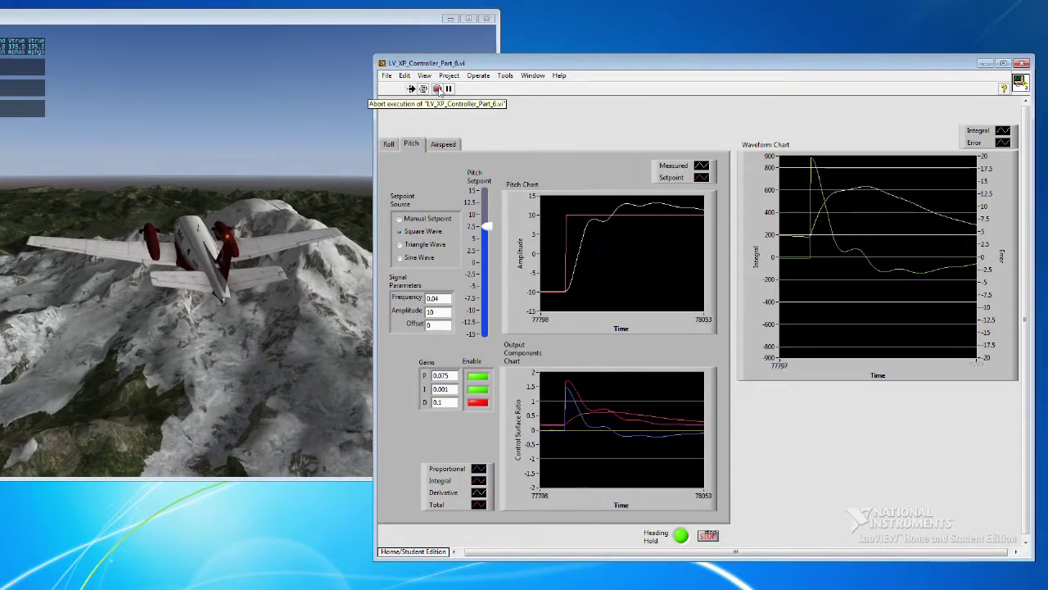
{"action": "left_click", "coordinate": [439, 91]}
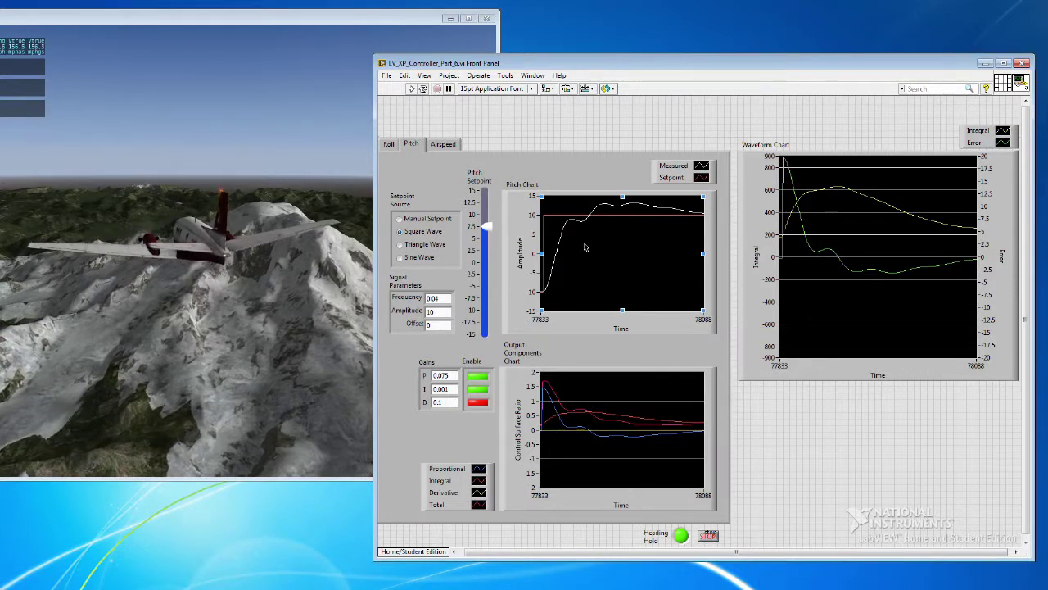
{"action": "left_click", "coordinate": [352, 229]}
{"action": "key", "text": "p"}
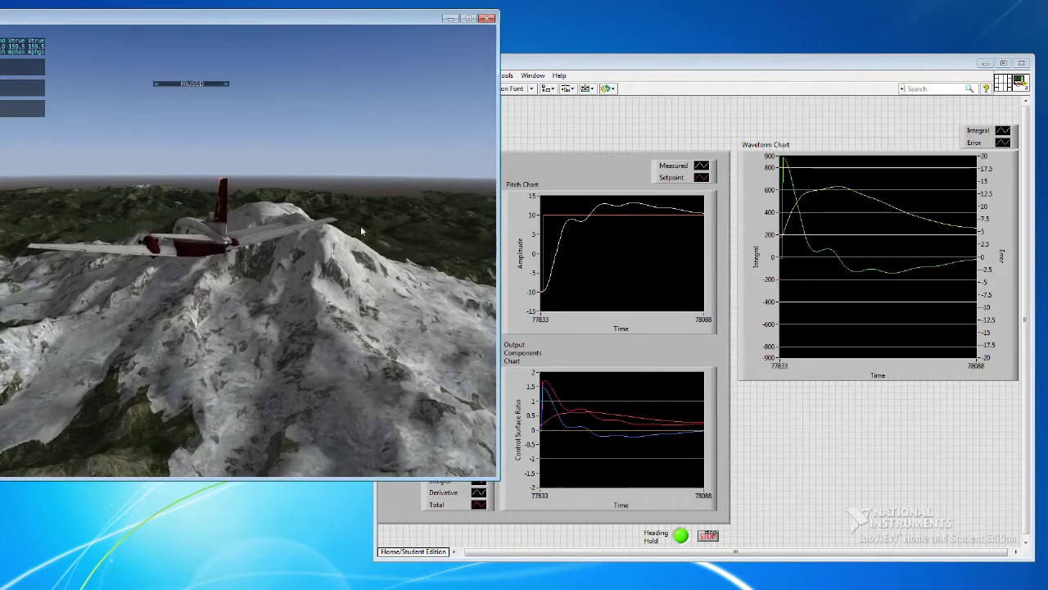
{"action": "left_click", "coordinate": [632, 162]}
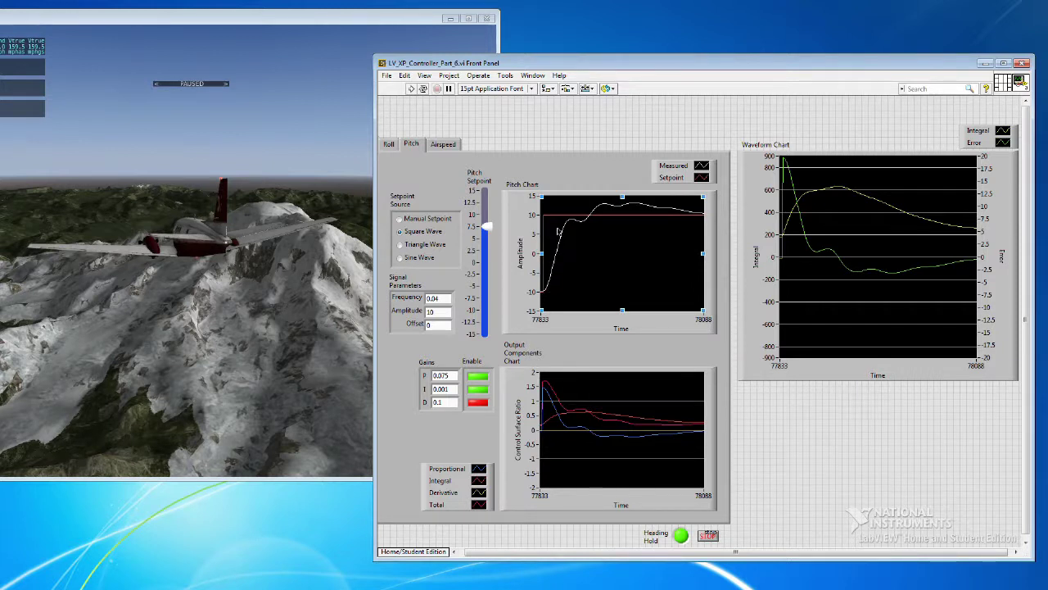
Examine the pitch response chart, the gains, and the integral and error curves on the waveform chart.
{"action": "left_click", "coordinate": [545, 329]}
{"action": "left_click", "coordinate": [450, 389]}
{"action": "left_click", "coordinate": [731, 403]}
{"action": "left_click", "coordinate": [836, 279]}
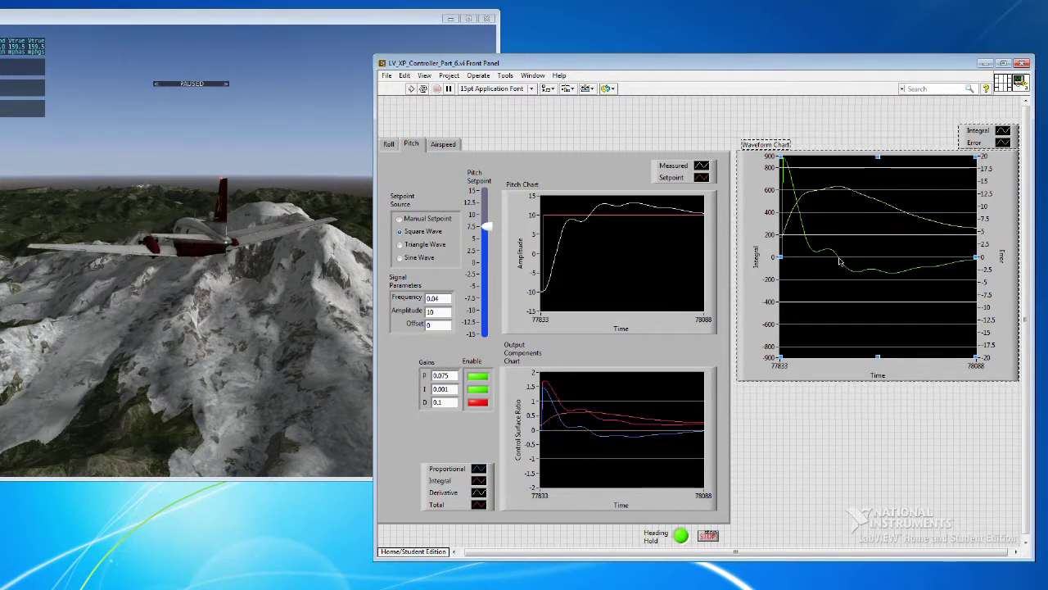
{"action": "left_click", "coordinate": [582, 274]}
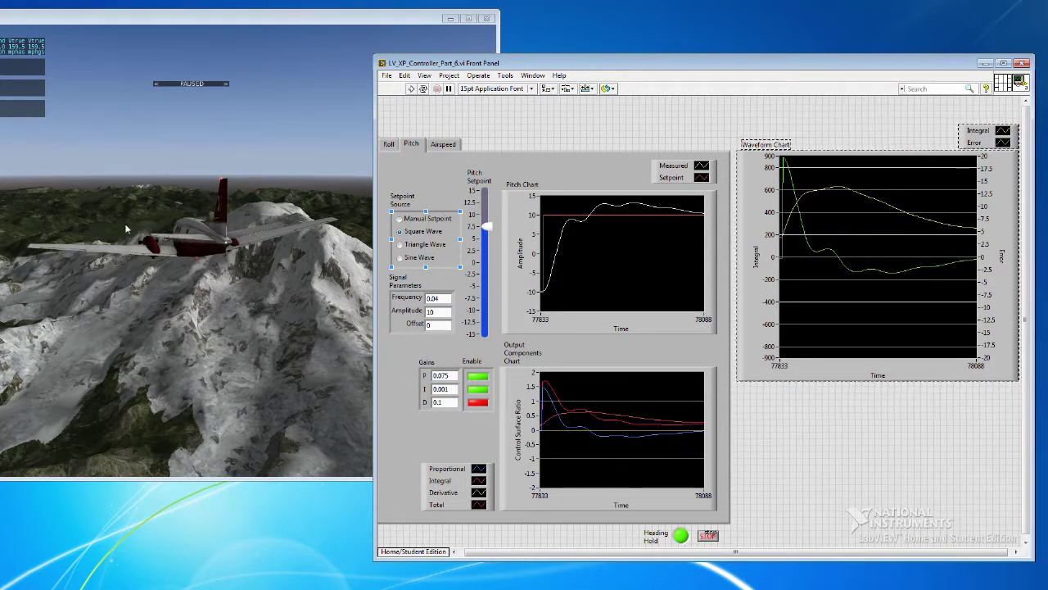
{"action": "left_click", "coordinate": [837, 291]}
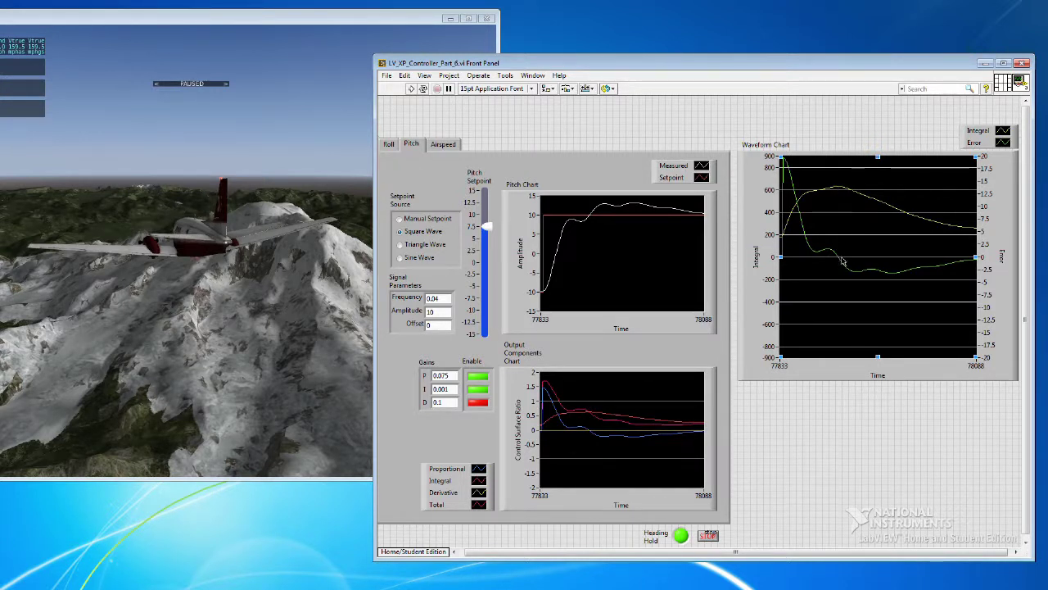
{"action": "left_click", "coordinate": [821, 234]}
{"action": "left_click", "coordinate": [719, 286]}
{"action": "left_click", "coordinate": [657, 279]}
{"action": "left_click", "coordinate": [448, 280]}
Set the amplitude of the pitch setpoint signal to 5.
{"action": "double_click", "coordinate": [430, 312]}
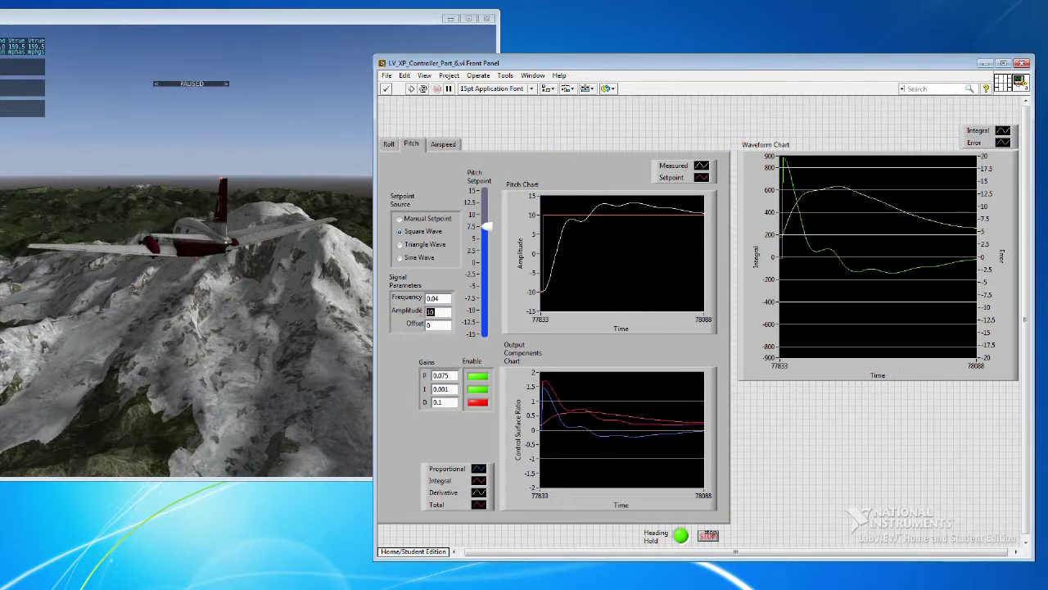
{"action": "type", "text": "5"}
{"action": "left_click", "coordinate": [440, 328]}
Run the controller VI again and resume the flight in the X-Plane simulator window.
{"action": "left_click", "coordinate": [414, 87]}
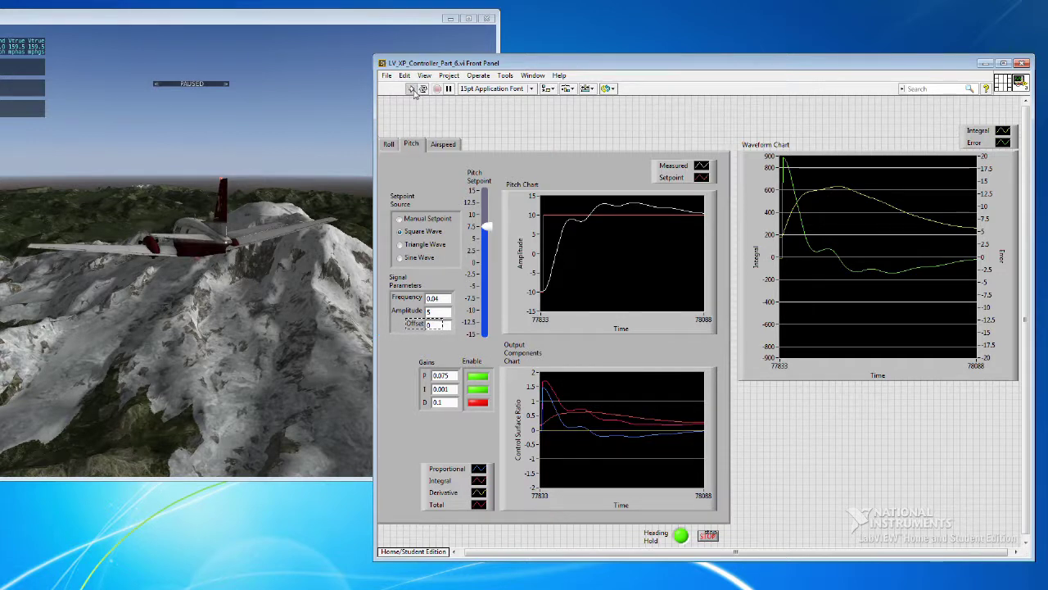
{"action": "left_click", "coordinate": [320, 127]}
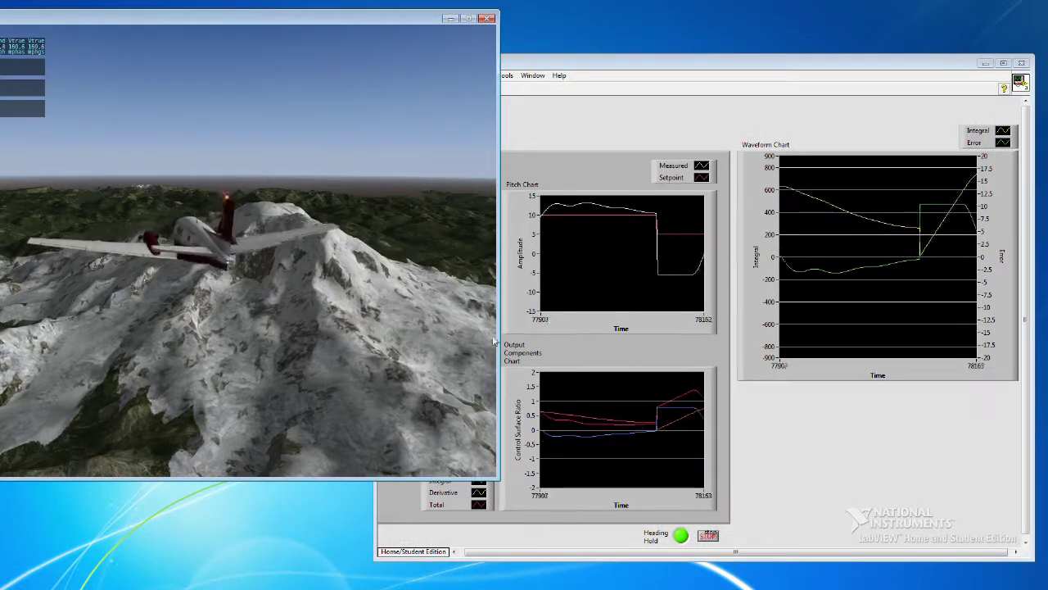
{"action": "left_click", "coordinate": [599, 128]}
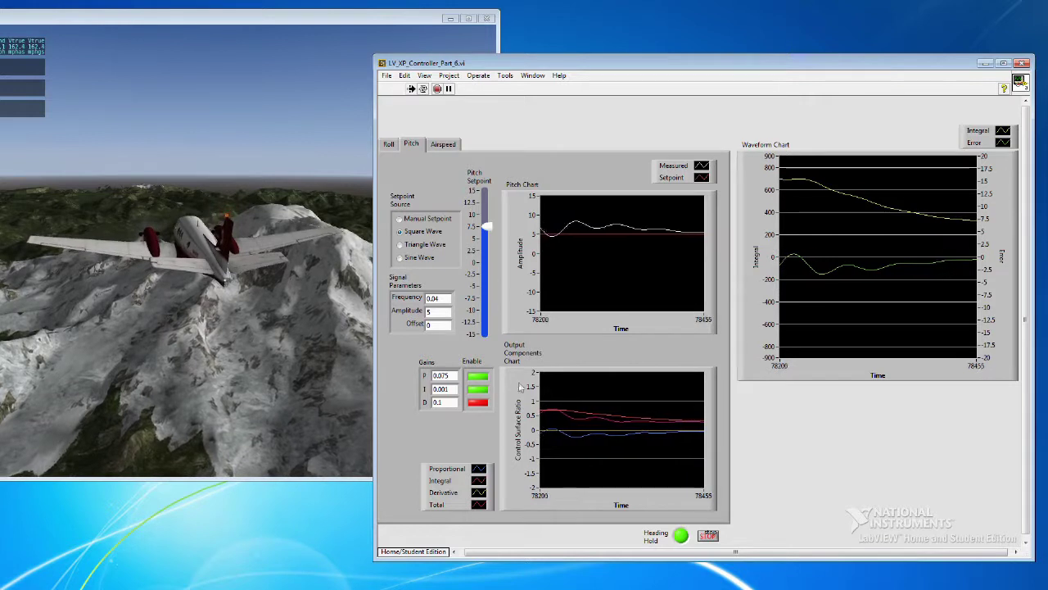
Test pitch control with the proportional gain disabled, re-enable it and set the pitch setpoint source to Manual Setpoint.
{"action": "left_click", "coordinate": [478, 378]}
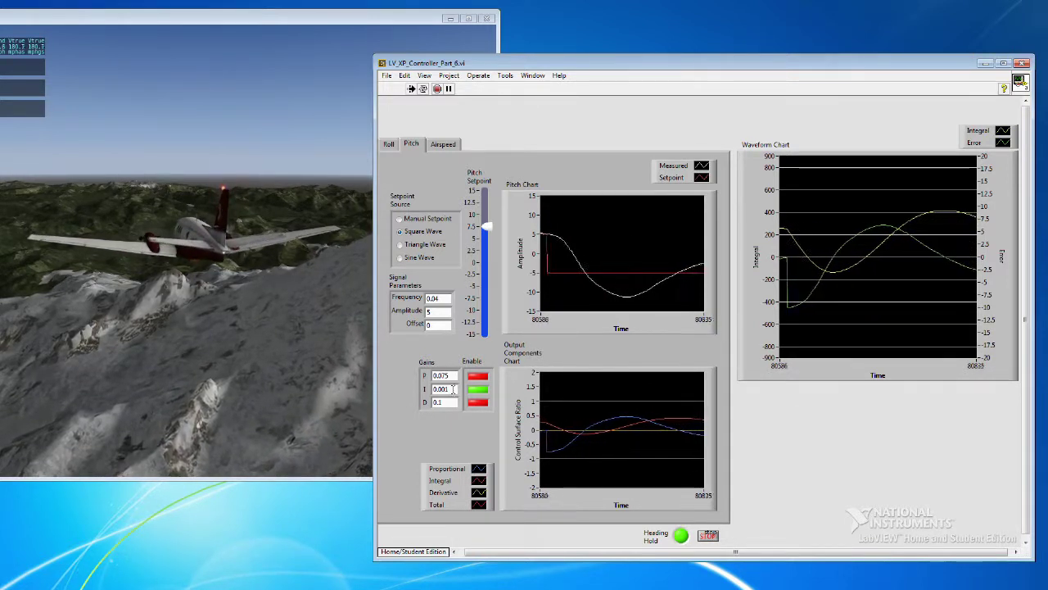
{"action": "left_click", "coordinate": [452, 389]}
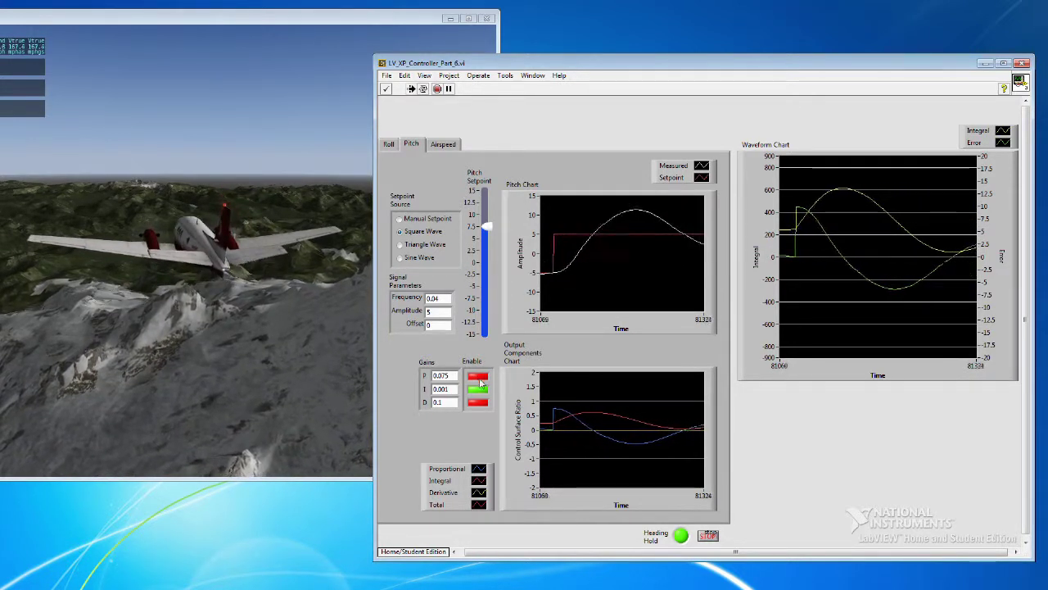
{"action": "left_click", "coordinate": [478, 377]}
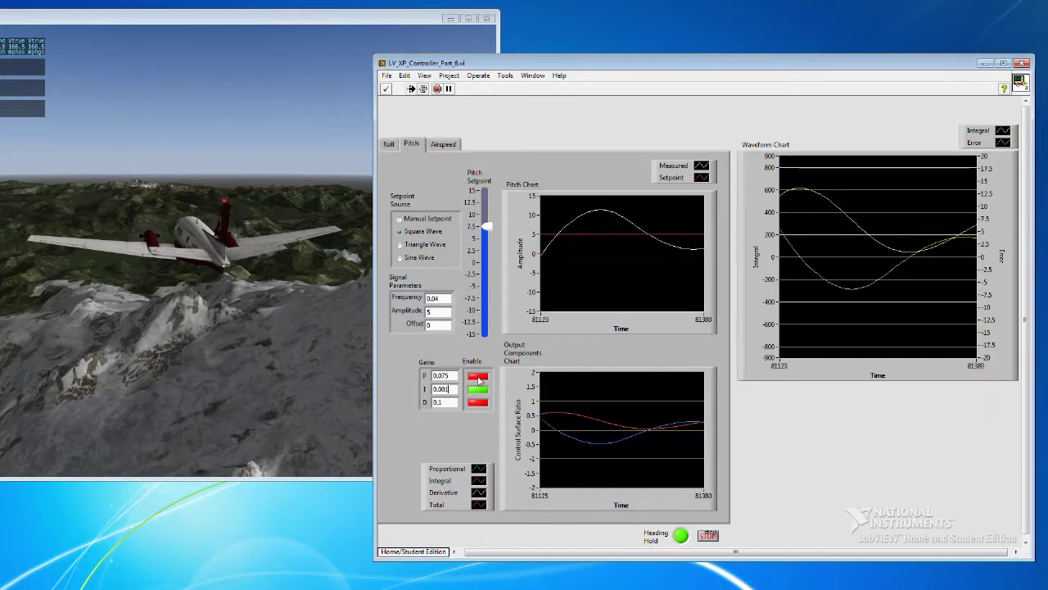
{"action": "left_click", "coordinate": [400, 219]}
Try the integral gain in the roll controller, restore proportional-only roll control and switch off Heading Hold.
{"action": "left_click", "coordinate": [389, 145]}
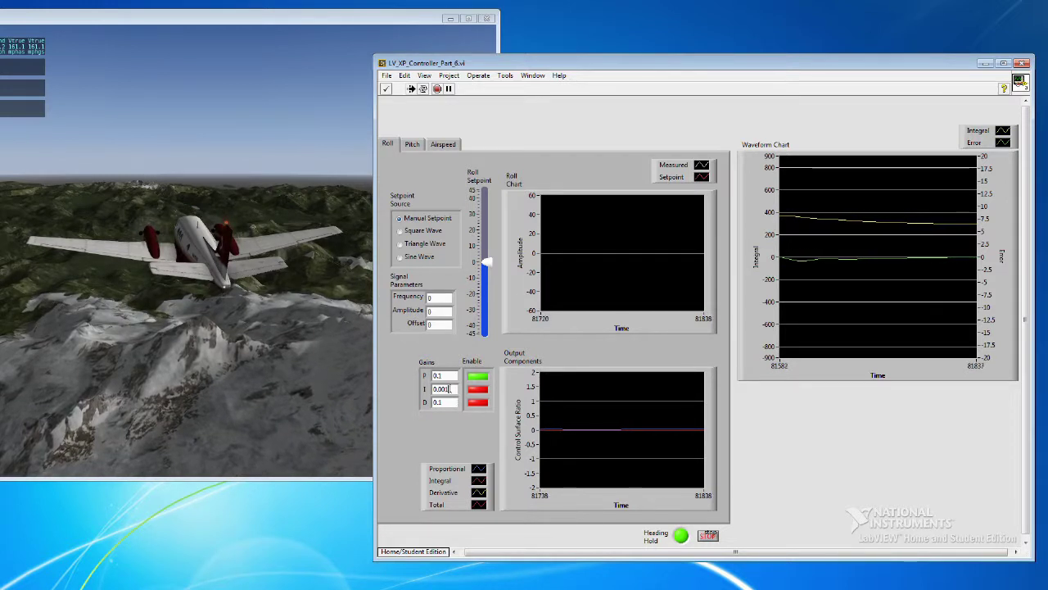
{"action": "left_click", "coordinate": [479, 391]}
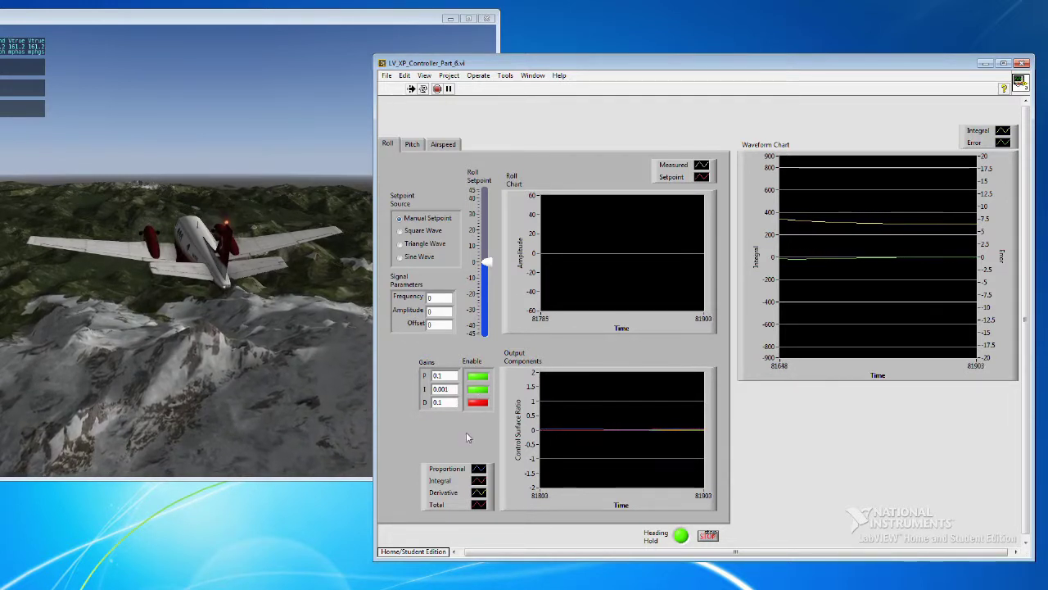
{"action": "left_click", "coordinate": [478, 378]}
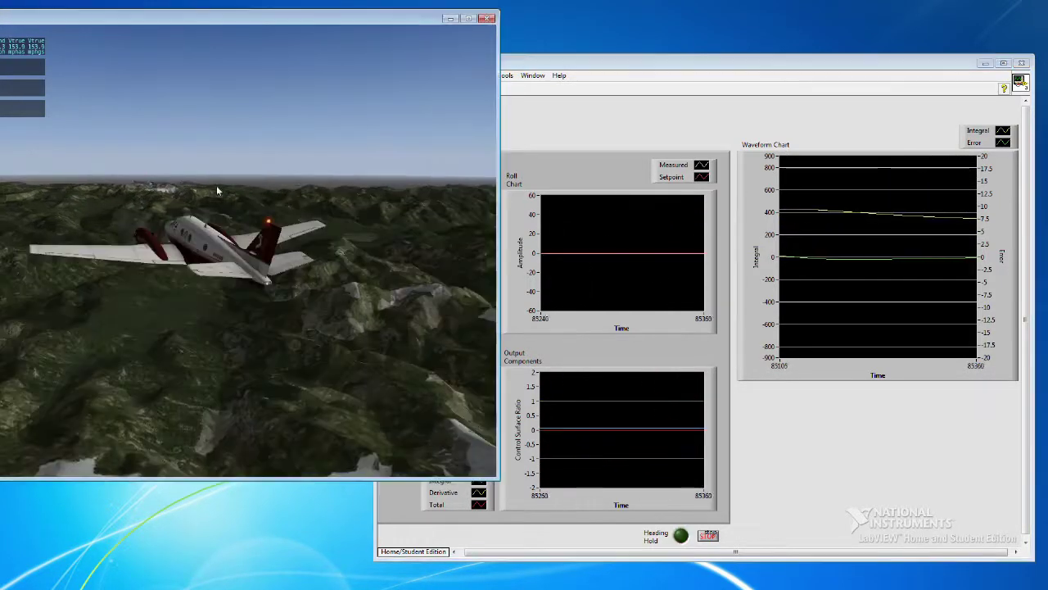
{"action": "left_click", "coordinate": [573, 144]}
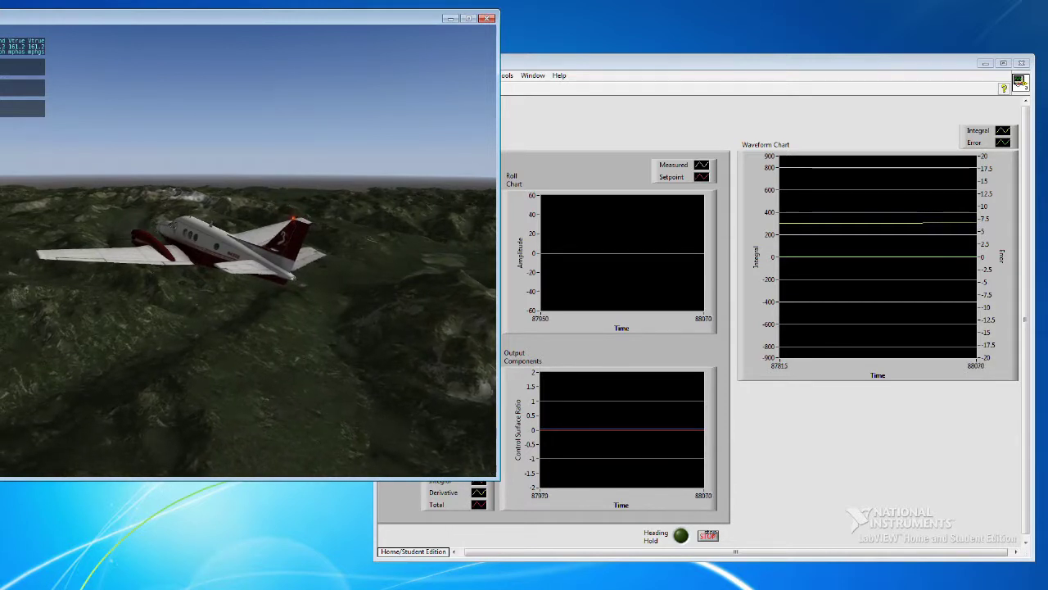
{"action": "left_click", "coordinate": [729, 449]}
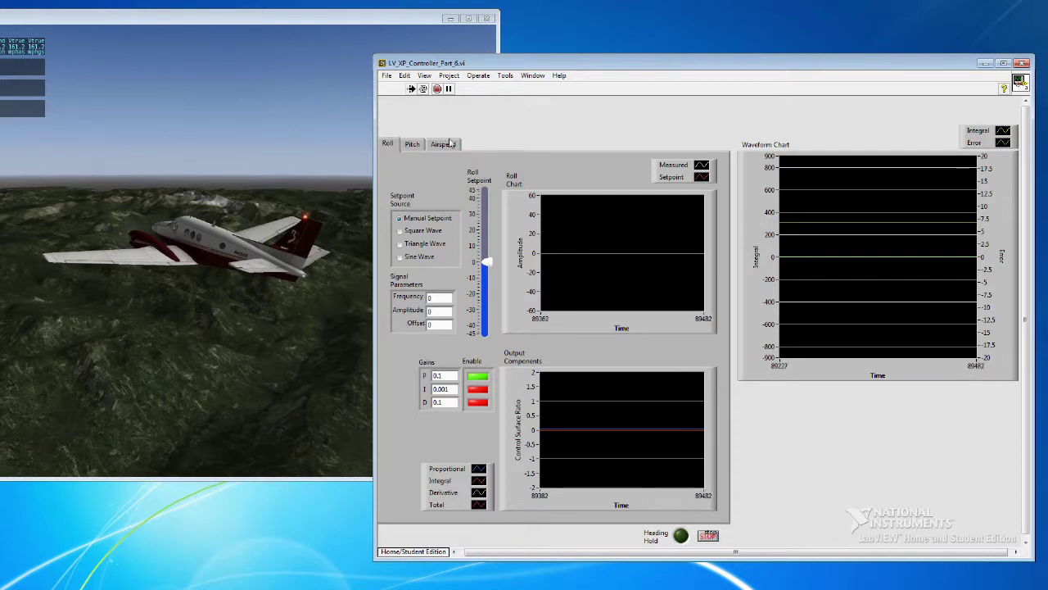
Drive the pitch controller with the Square Wave setpoint source, and switch the source to Triangle Wave.
{"action": "left_click", "coordinate": [413, 146]}
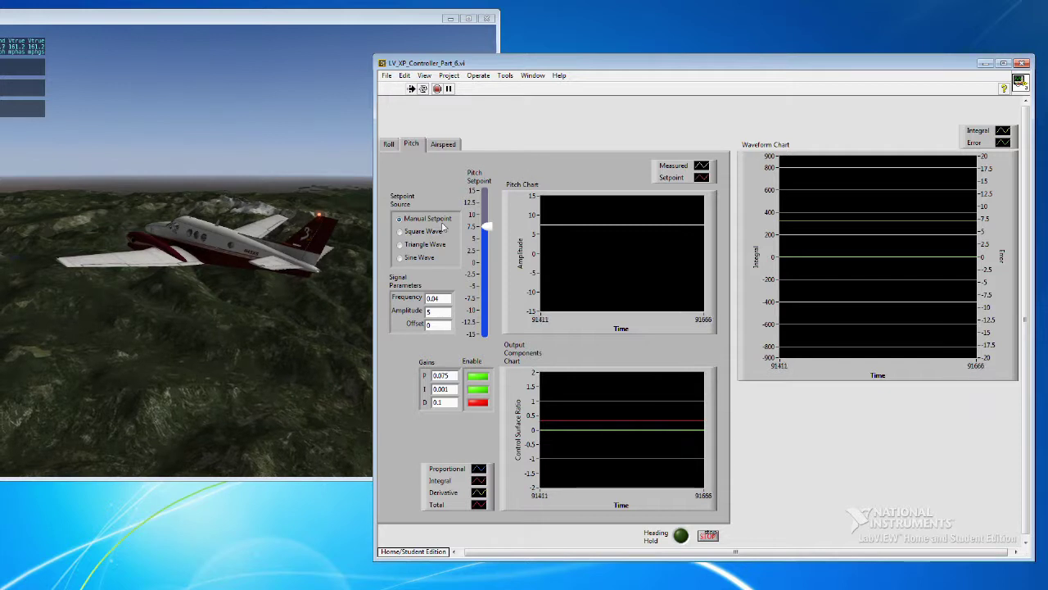
{"action": "left_click", "coordinate": [400, 233]}
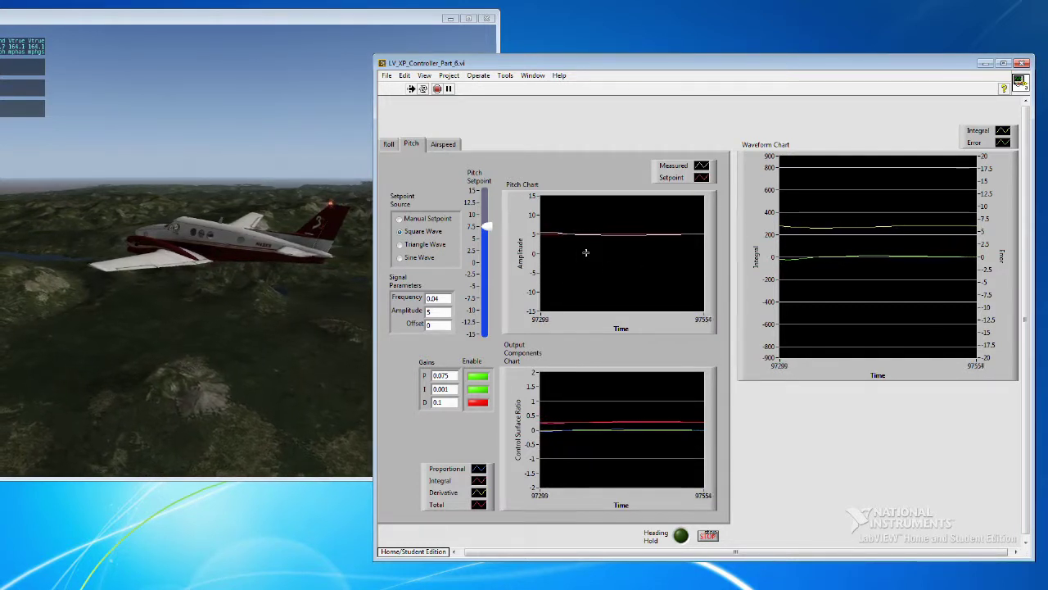
{"action": "left_click", "coordinate": [401, 245]}
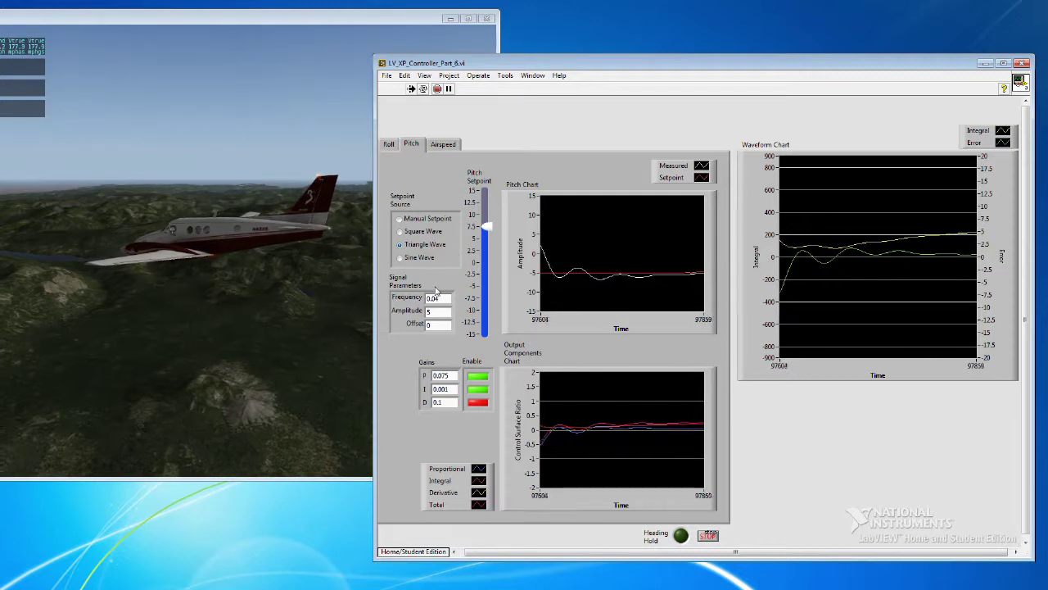